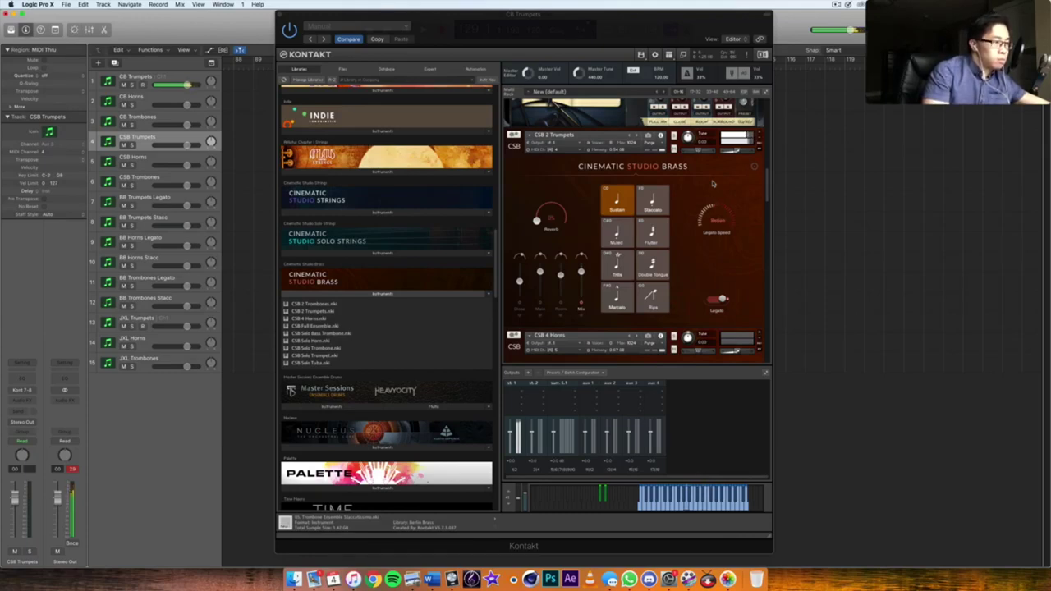
Step: Move from the CSB Trumpets track to the BB Trumpets Legato track to audition the legato trumpets
key("Down")
key("Down")
key("Down")
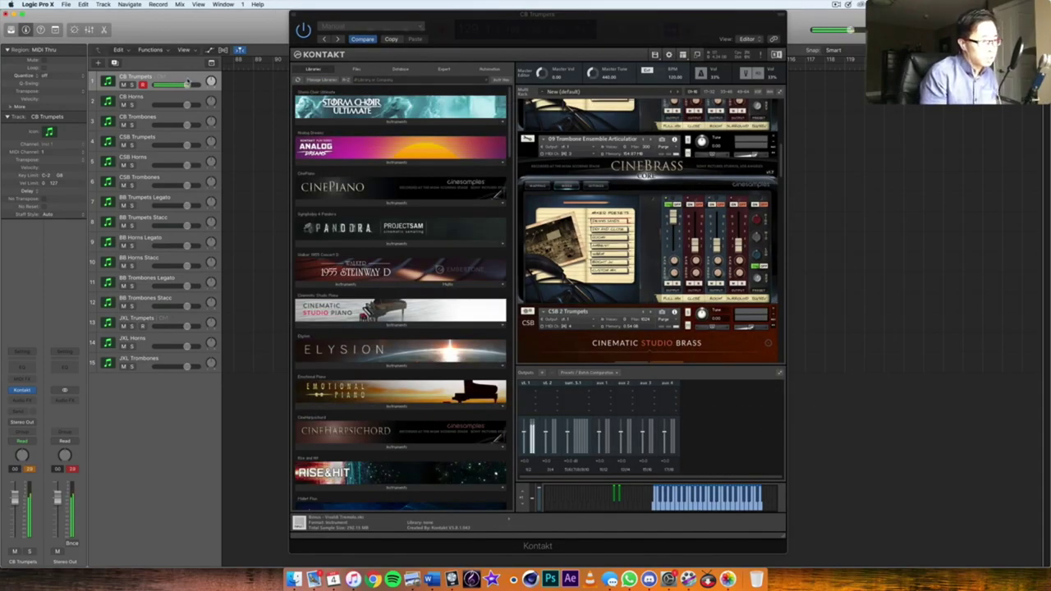
Step: Compare the short trumpet notes on the CSB Trumpets and BB Trumpets Stacc tracks
left_click(137, 137)
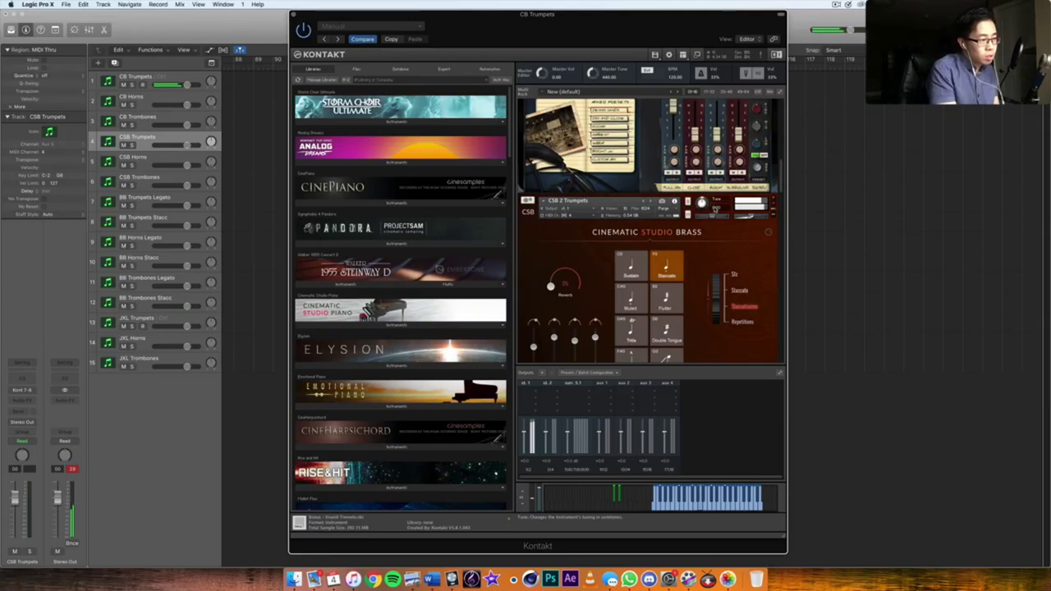
scroll(745, 203, "down", 3)
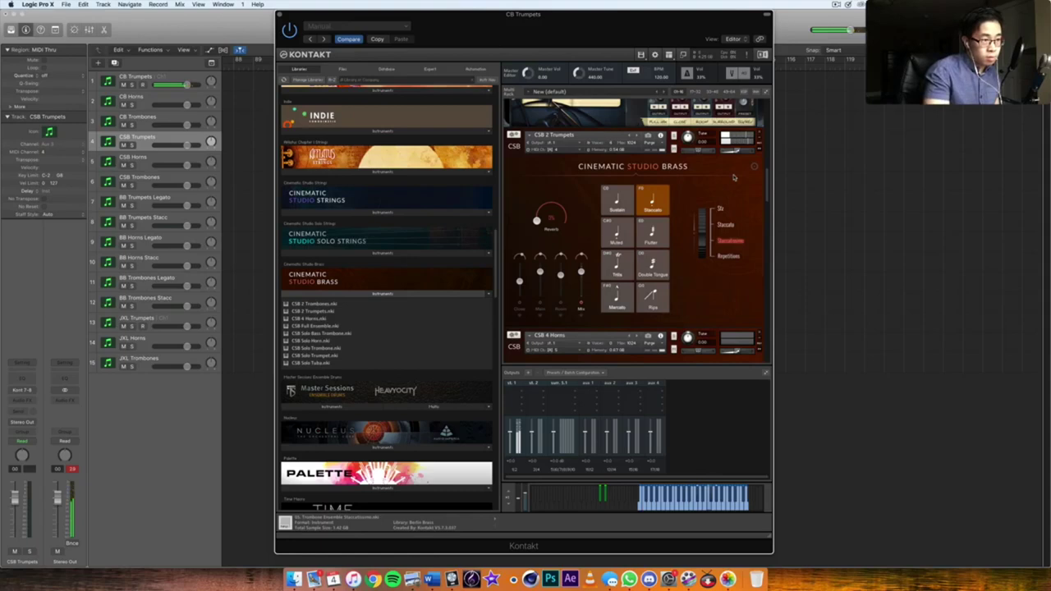
left_click(168, 215)
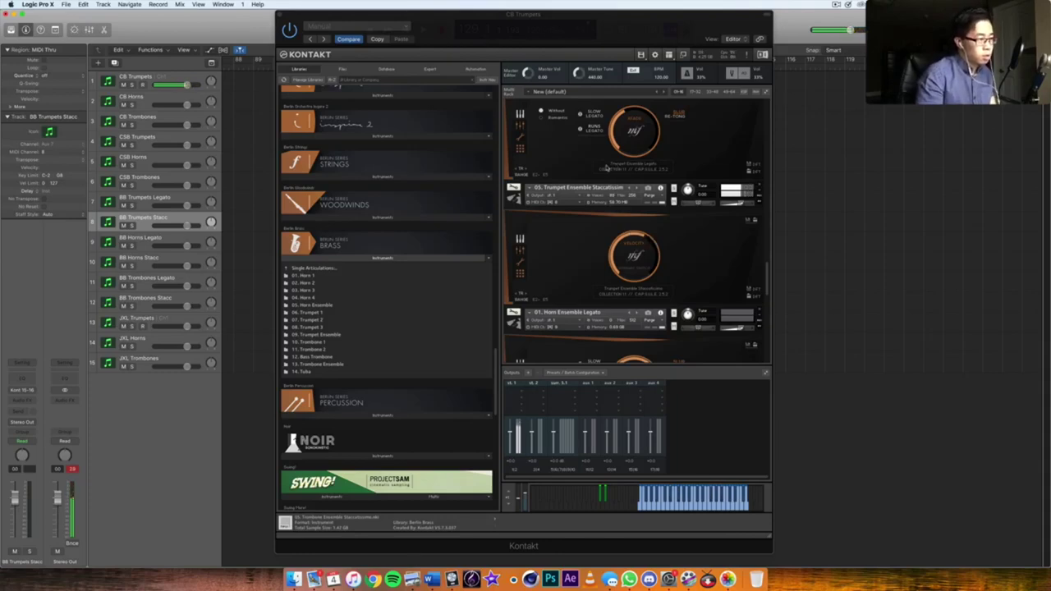
Step: Select the JXL Trumpets track to audition its short notes against the Berlin Brass trumpets
key("Down")
key("Down")
key("Down")
key("Down")
key("Down")
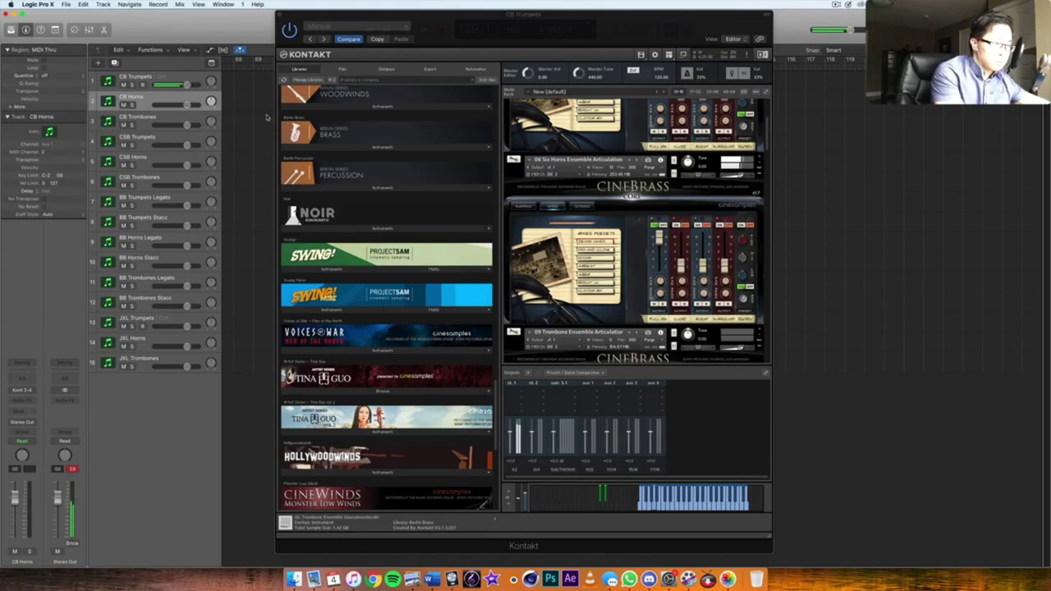
Step: Compare the legato horns on the CSB Horns and BB Horns Legato tracks
left_click(612, 204)
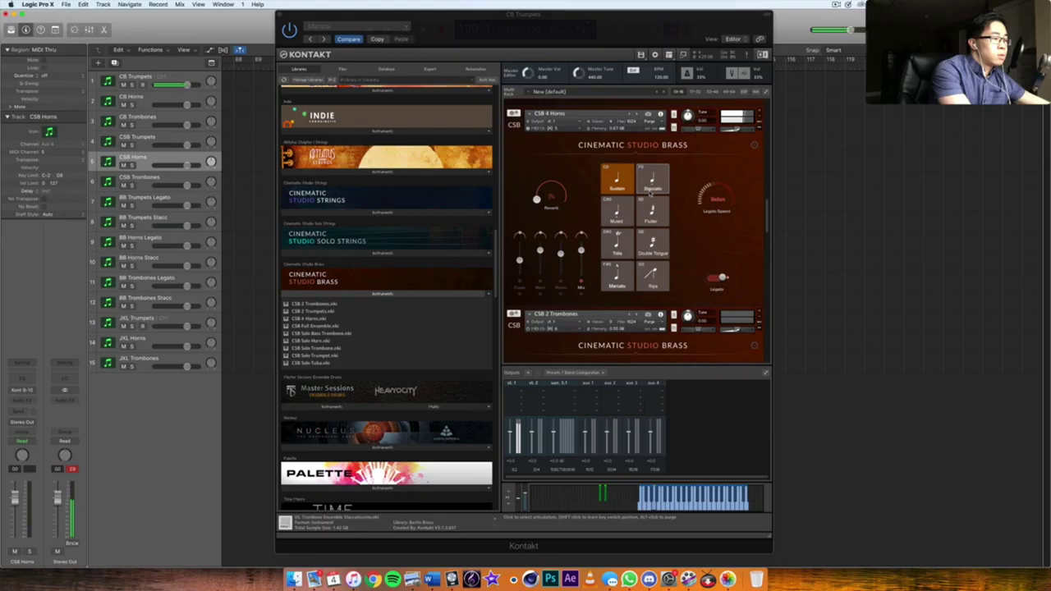
key("Down")
key("Down")
key("Down")
key("Down")
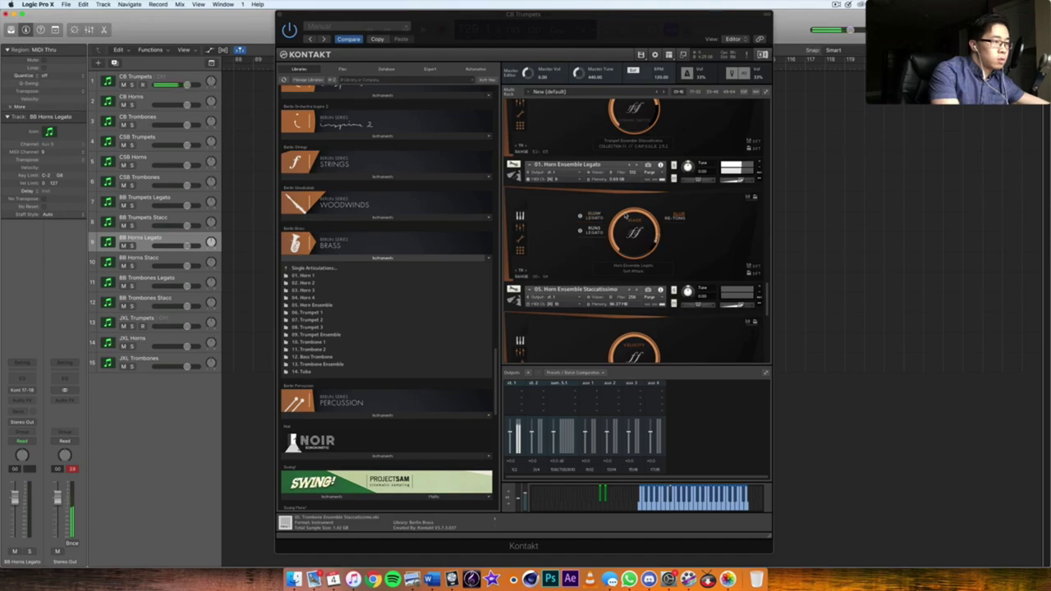
Step: Select the JXL Horns track to audition its Sustains + LEG articulation
key("Down")
key("Down")
key("Down")
key("Down")
key("Down")
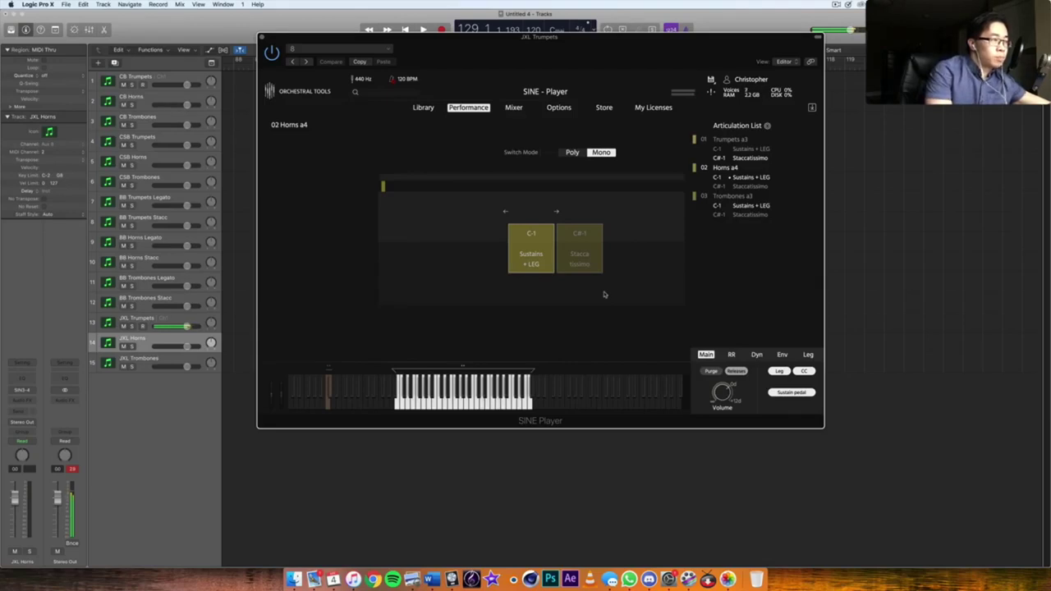
Step: Switch back and forth between the CSB Horns and JXL Horns tracks to compare their sustained sound
left_click(136, 157)
left_click(159, 339)
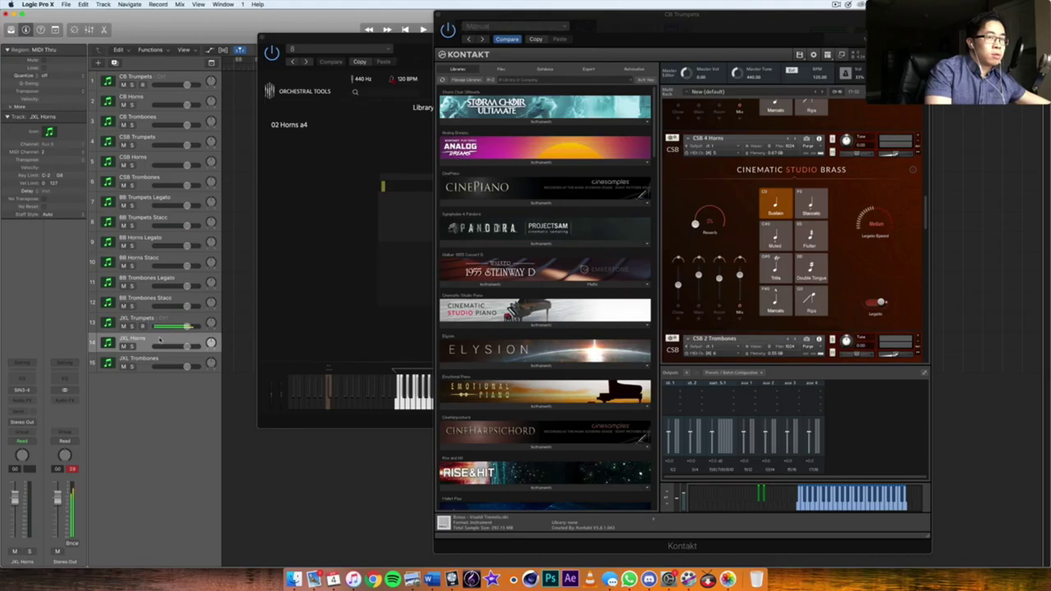
left_click(148, 159)
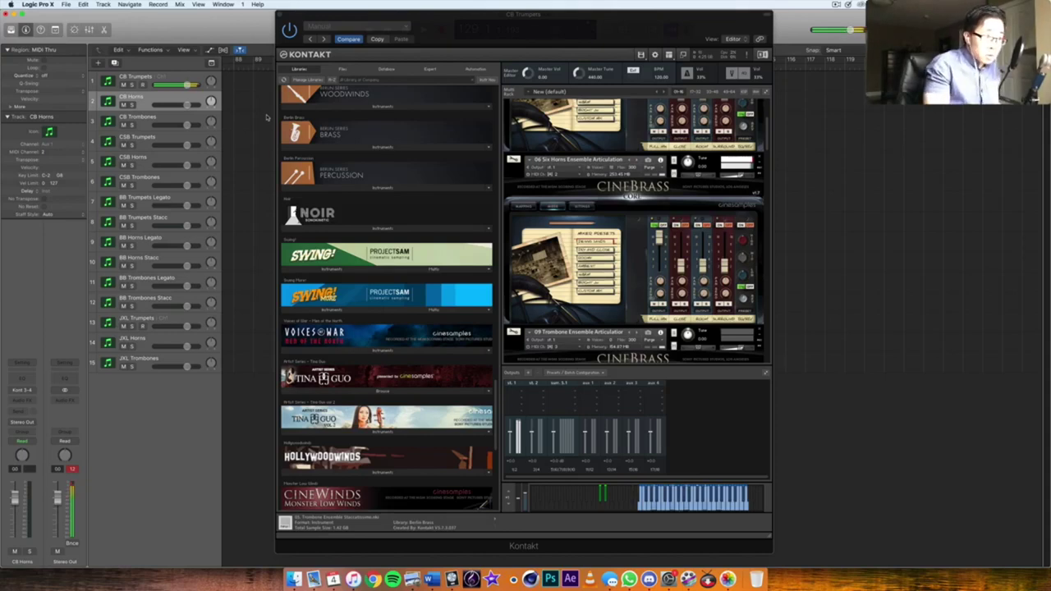
Step: Compare the short horn notes on the CSB Horns and BB Horns Stacc tracks
left_click(135, 156)
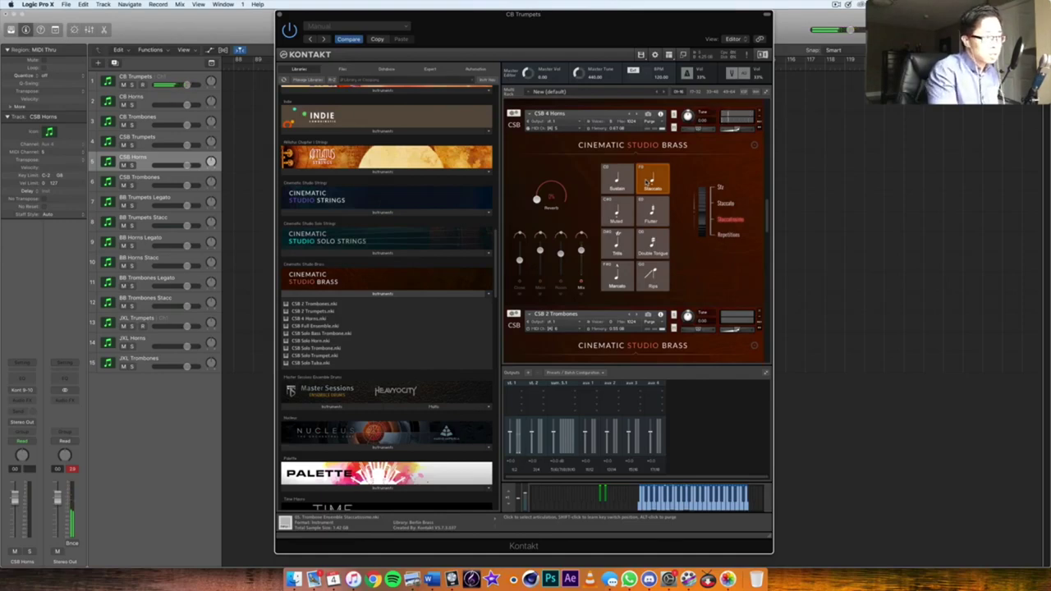
key("Down")
key("Down")
key("Down")
key("Down")
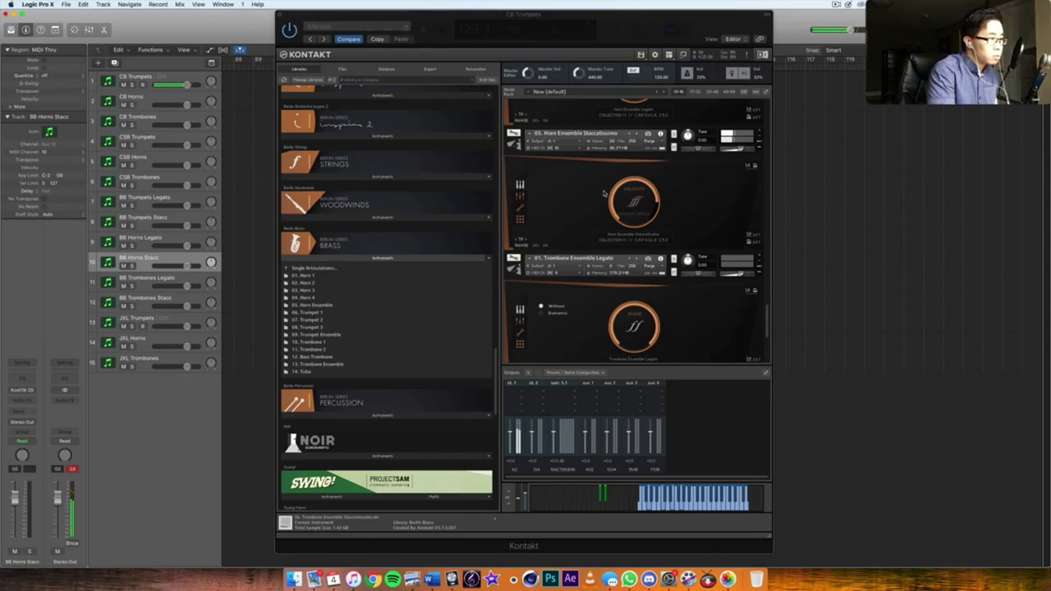
left_click(632, 189)
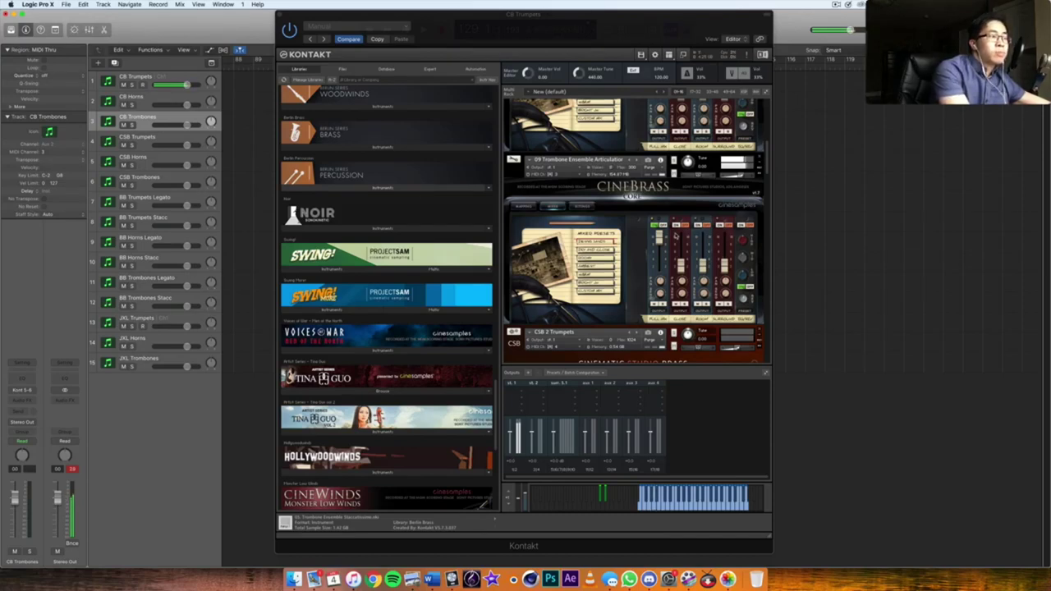
Step: Compare the legato trombones on the CSB Trombones, BB Trombones Legato and JXL Trombones tracks, ending back on CSB Trombones
left_click(156, 179)
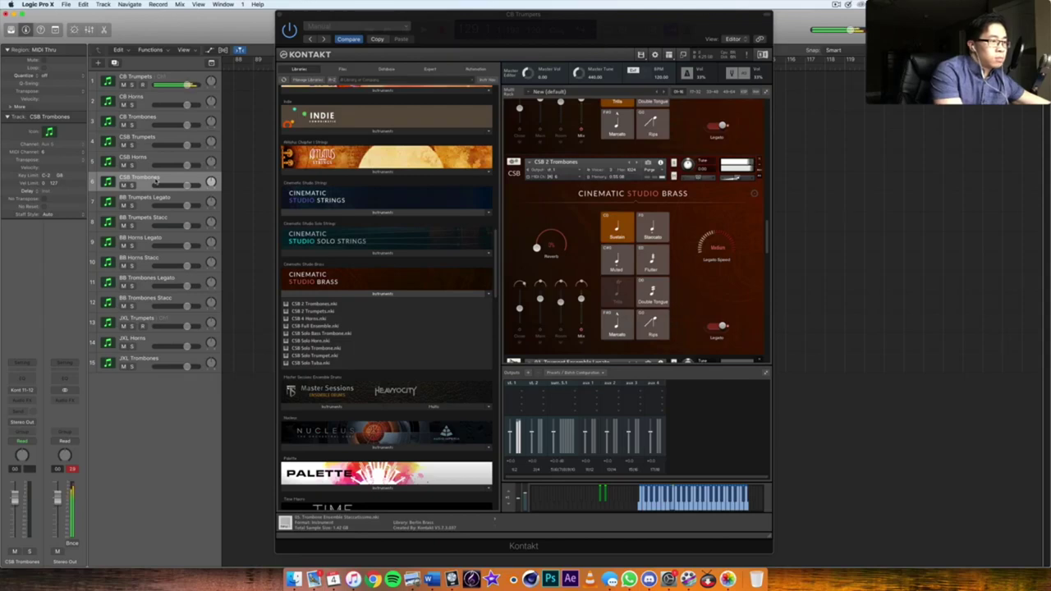
left_click(148, 279)
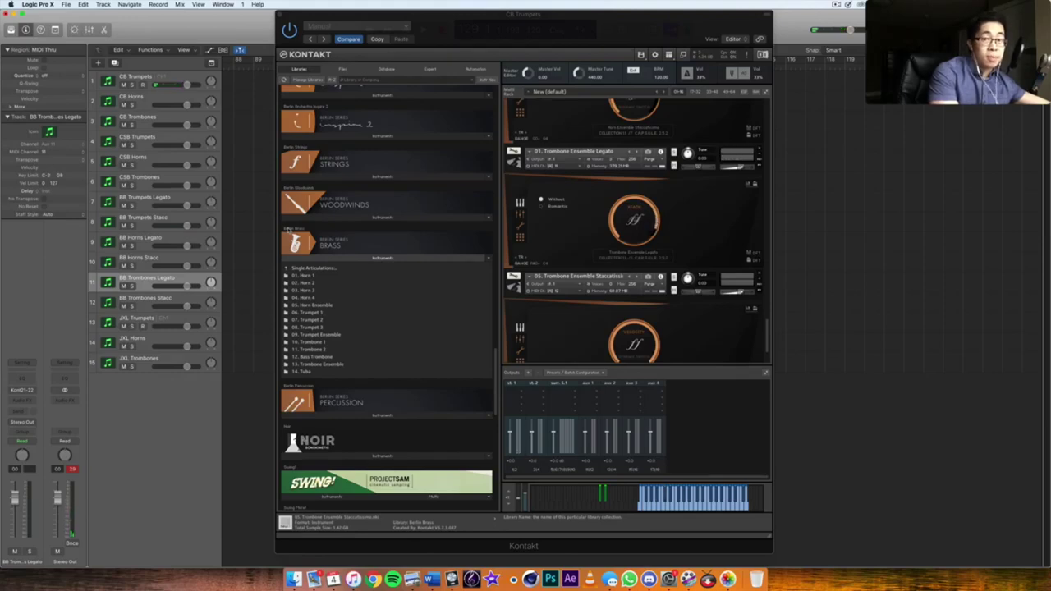
left_click(151, 359)
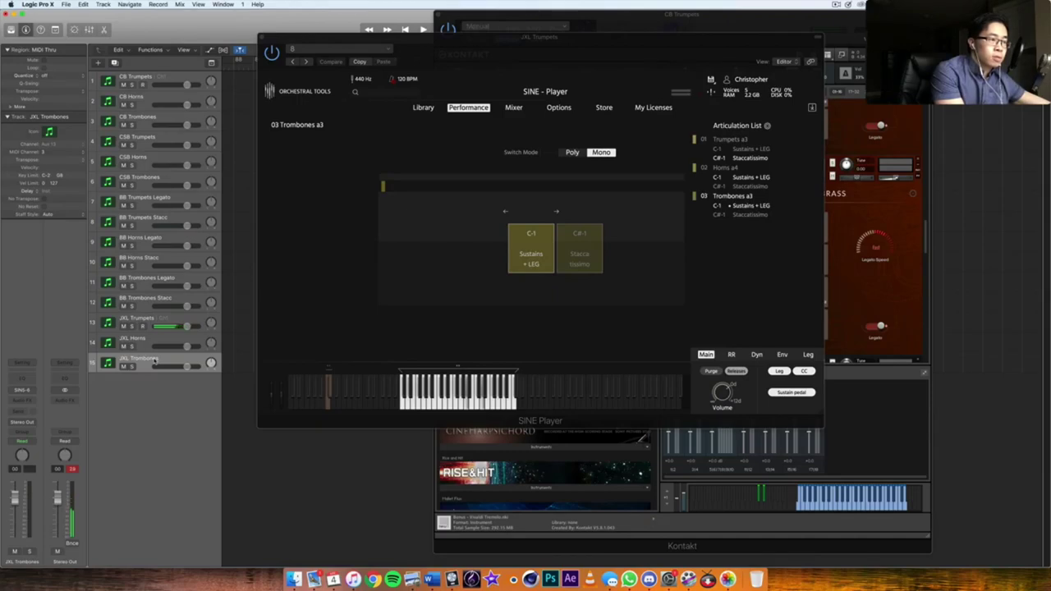
left_click(140, 177)
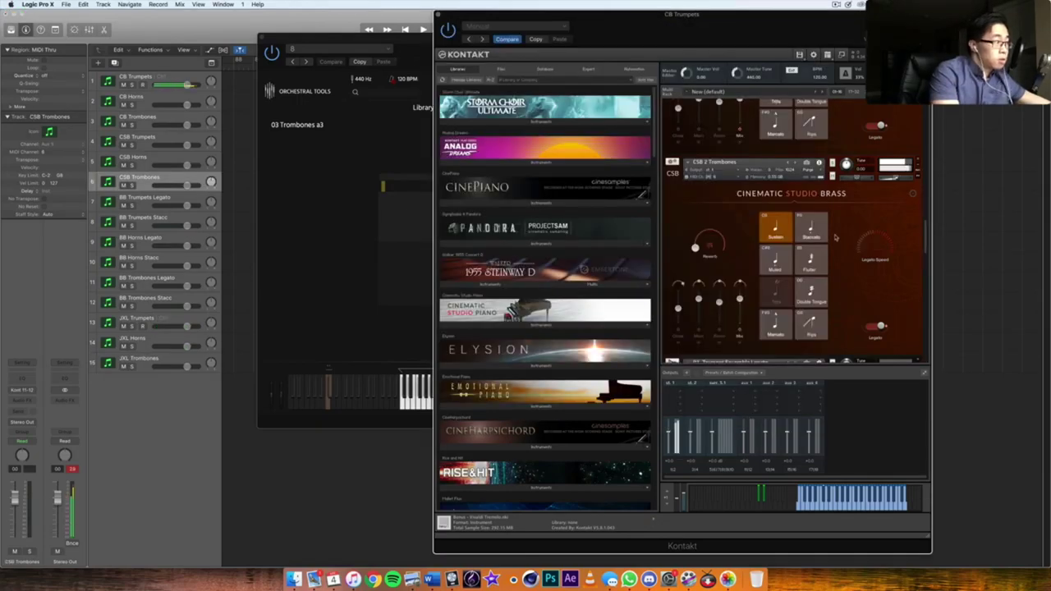